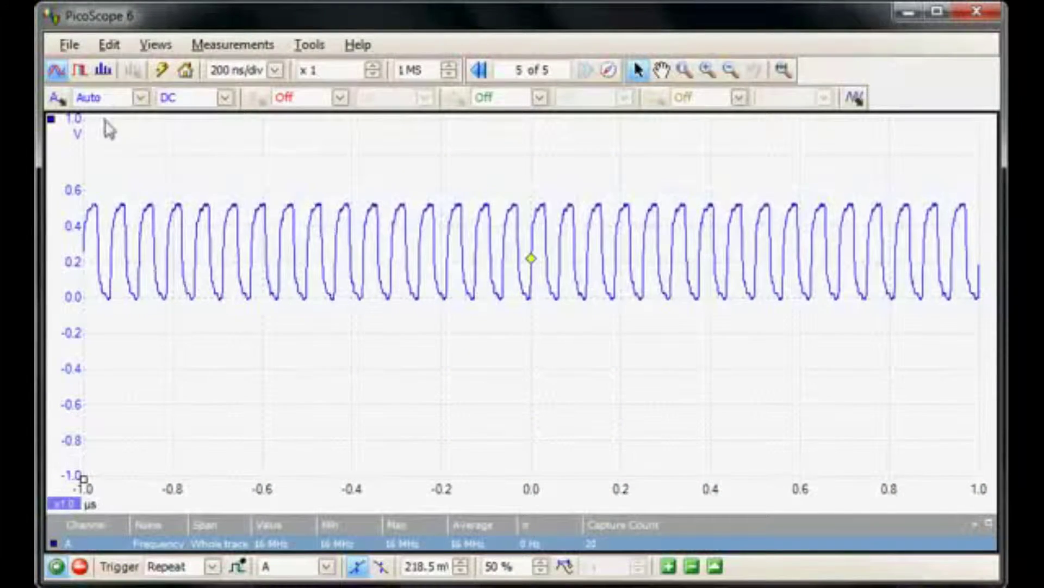
- Switch to the spectrum view and set the span to 78.13 MHz, after trying 350 MHz
{"action": "left_click", "coordinate": [104, 69]}
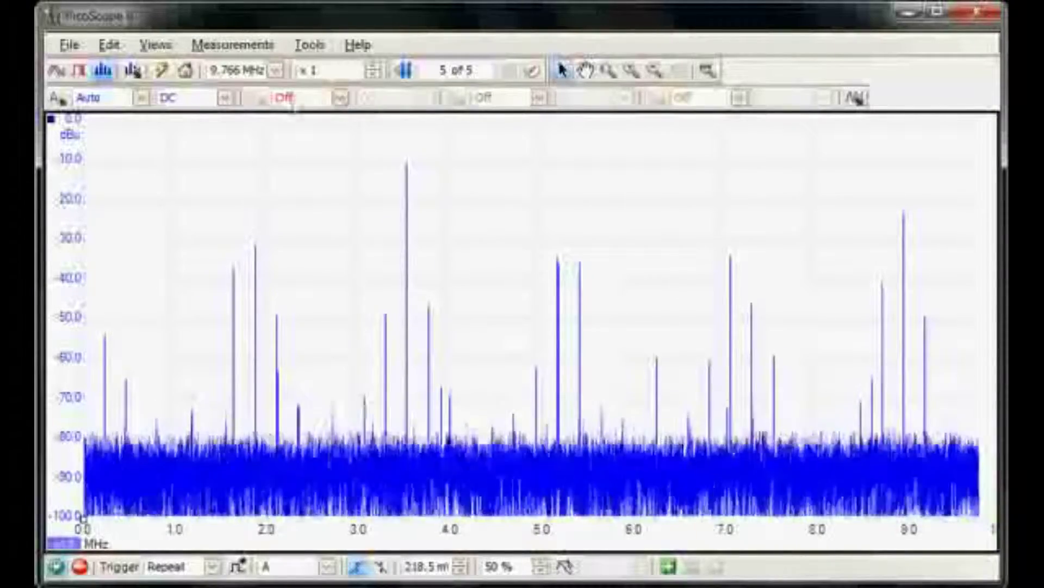
{"action": "left_click", "coordinate": [276, 70]}
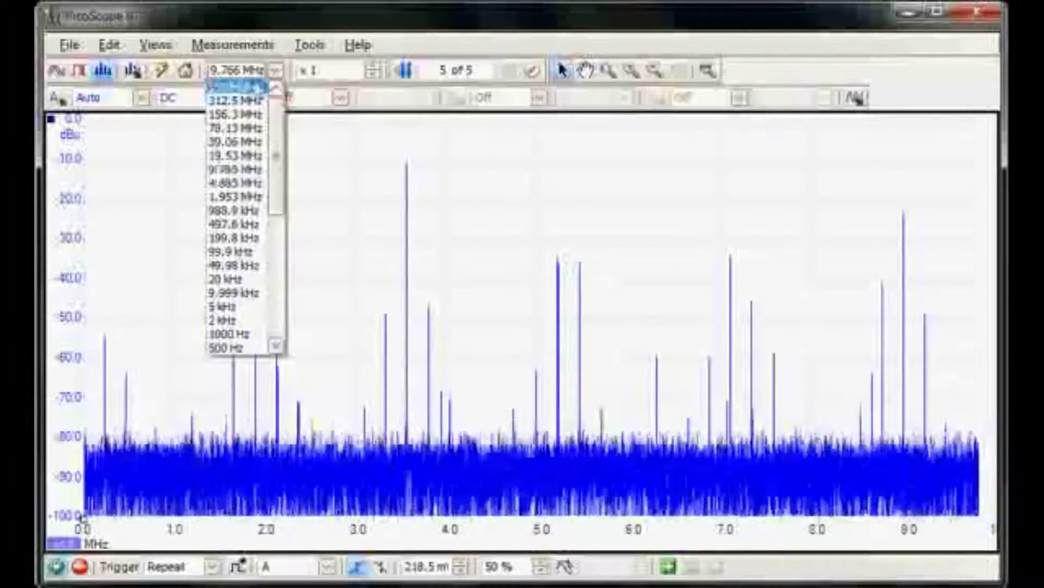
{"action": "left_click", "coordinate": [248, 99]}
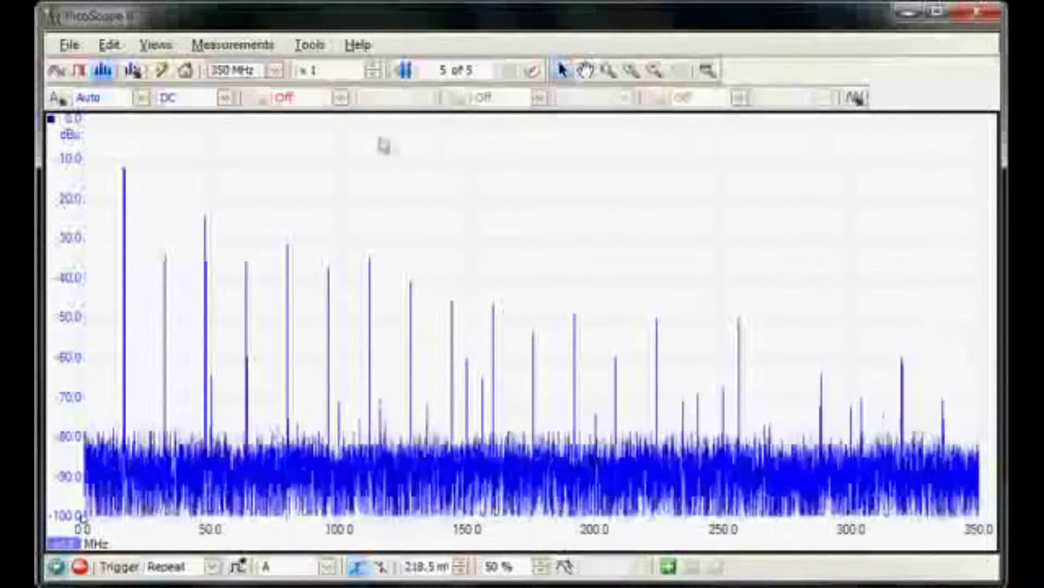
{"action": "left_click", "coordinate": [275, 70]}
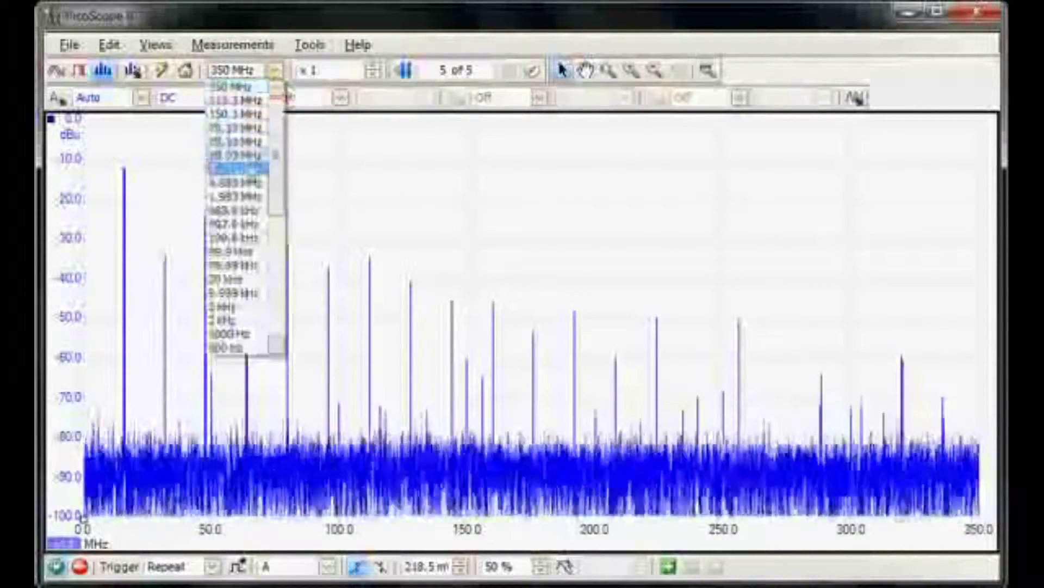
{"action": "left_click", "coordinate": [244, 129]}
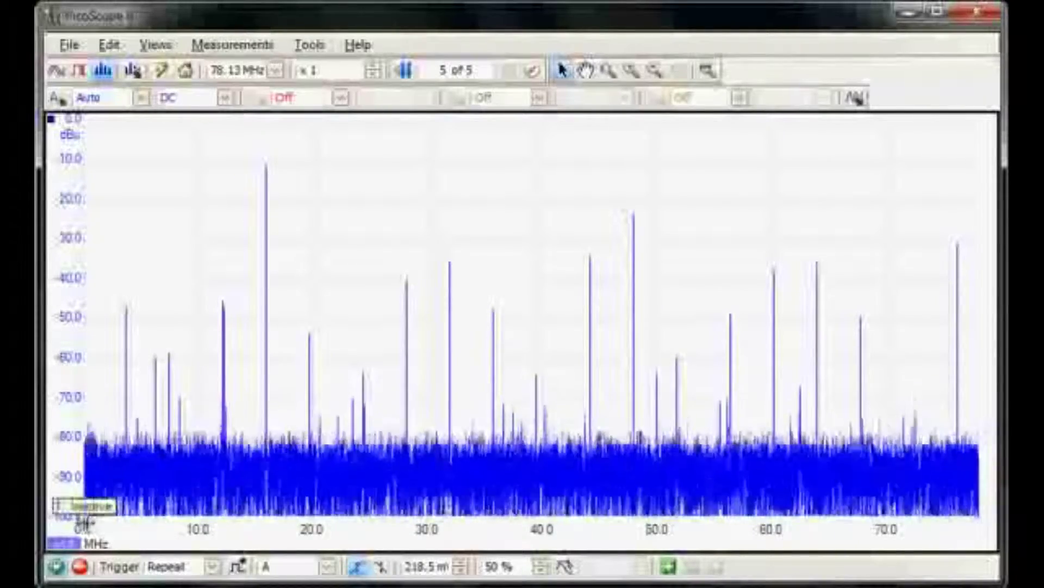
- Place a frequency ruler on the 16 MHz peak so the legend reads 15.94 MHz
{"action": "left_click_drag", "start_coordinate": [83, 524], "coordinate": [266, 517]}
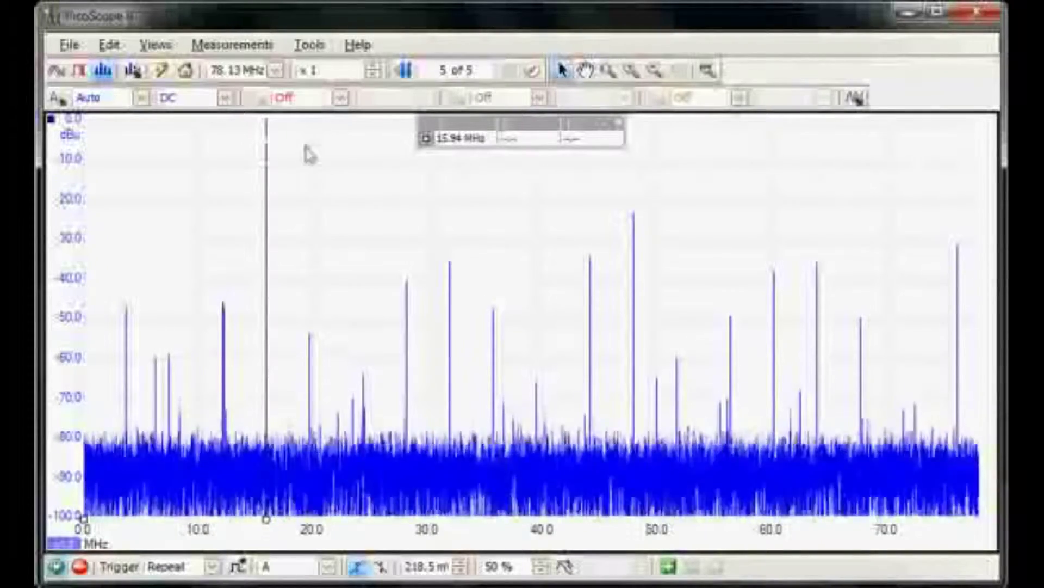
{"action": "left_click_drag", "start_coordinate": [266, 144], "coordinate": [633, 135]}
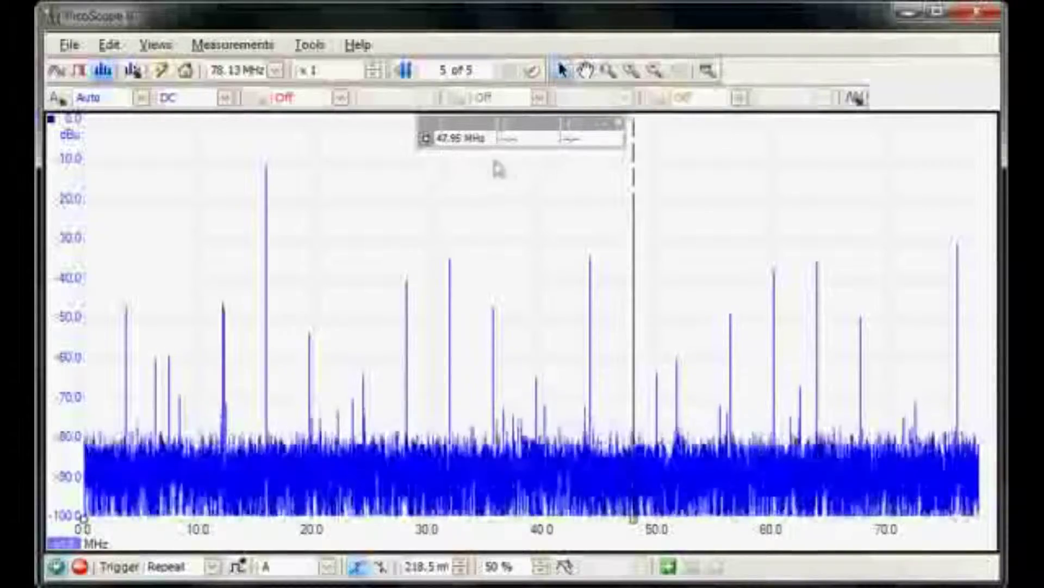
{"action": "mouse_move", "coordinate": [635, 175]}
{"action": "left_click_drag", "start_coordinate": [635, 176], "coordinate": [267, 124]}
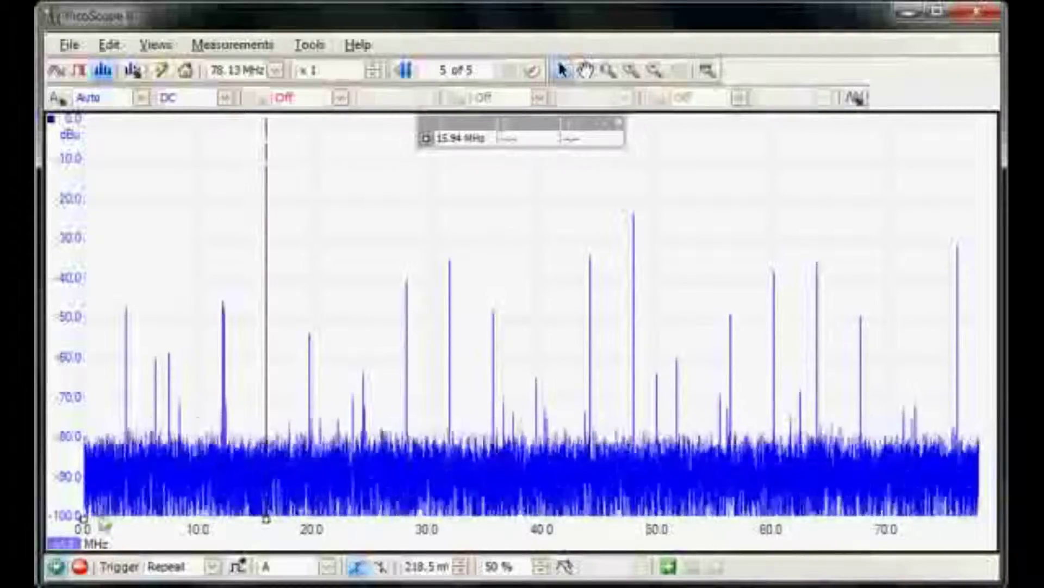
- Add a Frequency at Peak measurement on channel A using the peak nearest ruler 1
{"action": "left_click", "coordinate": [232, 45]}
{"action": "left_click", "coordinate": [228, 68]}
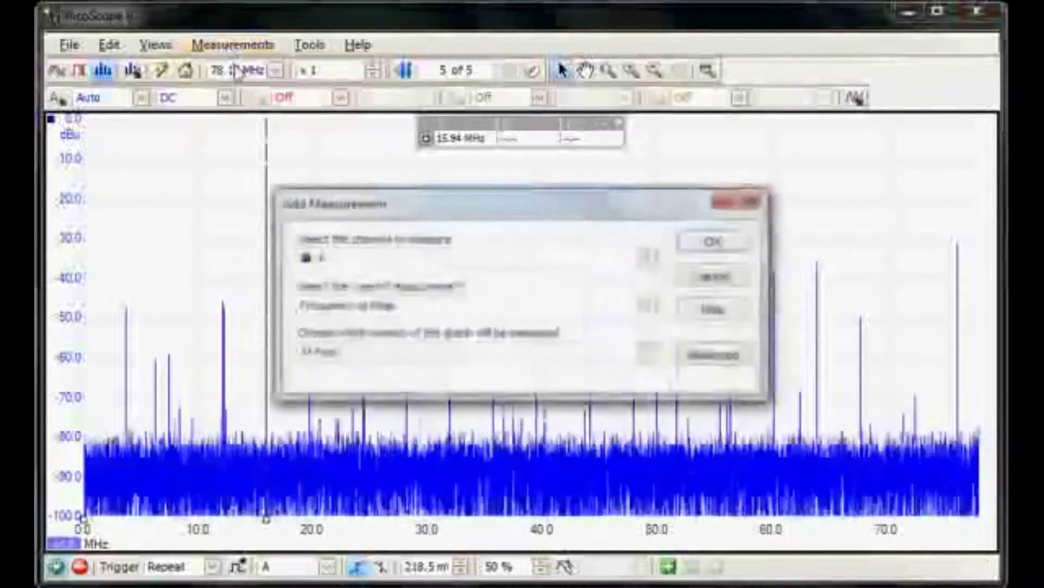
{"action": "left_click", "coordinate": [647, 305]}
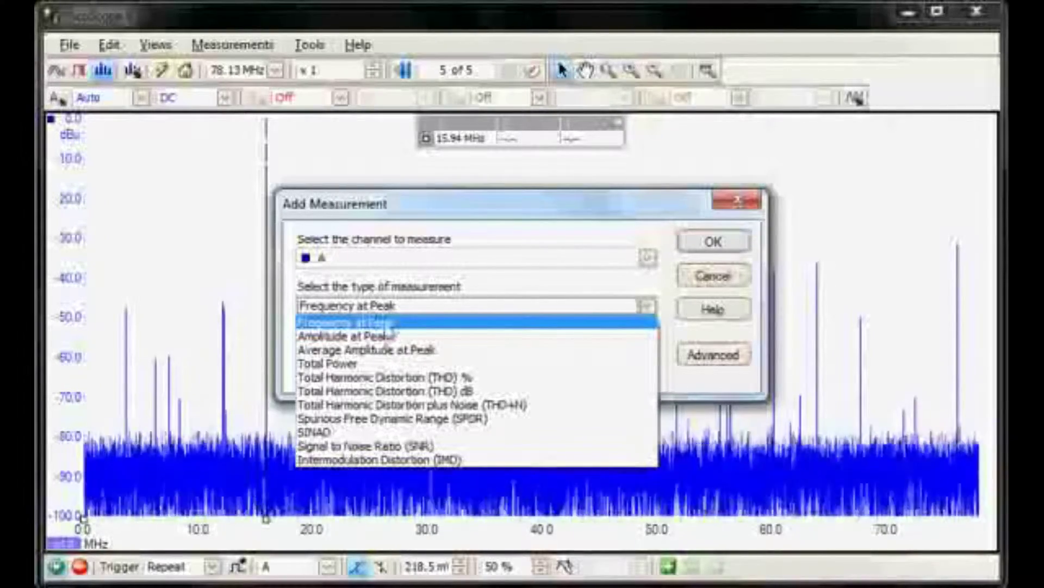
{"action": "left_click", "coordinate": [392, 323]}
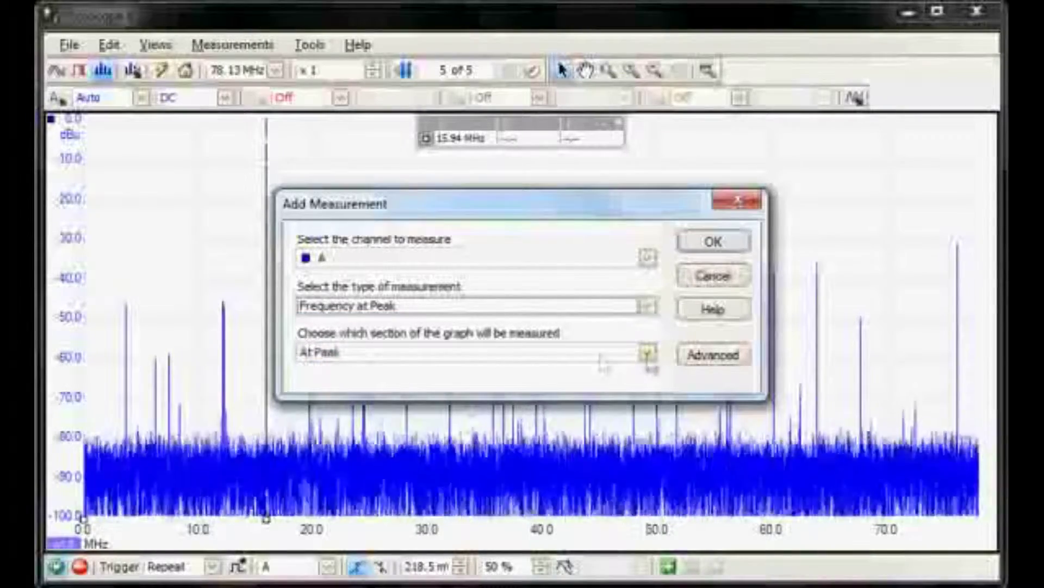
{"action": "left_click", "coordinate": [648, 354]}
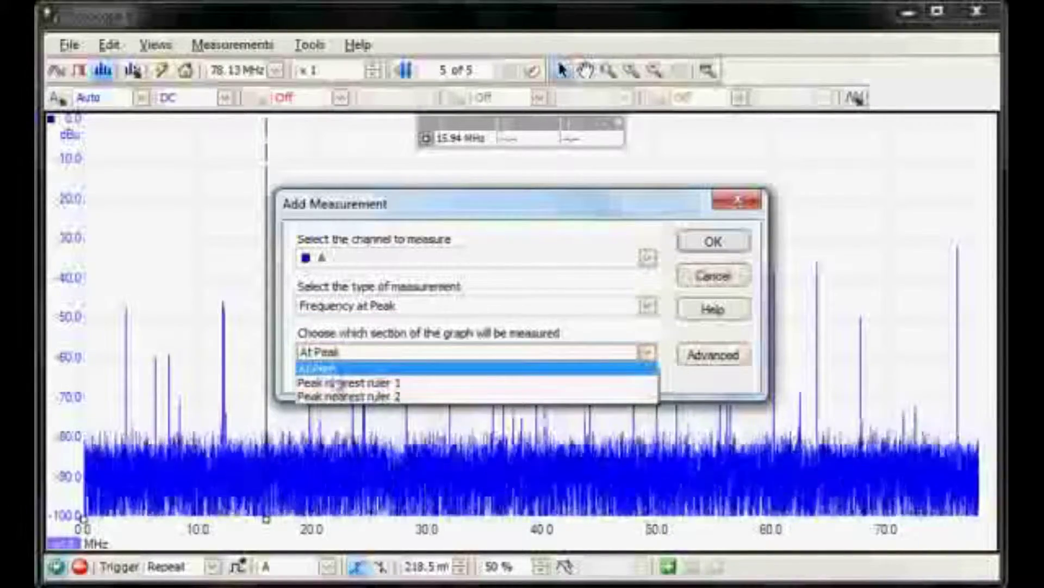
{"action": "left_click", "coordinate": [626, 383]}
{"action": "left_click", "coordinate": [714, 247]}
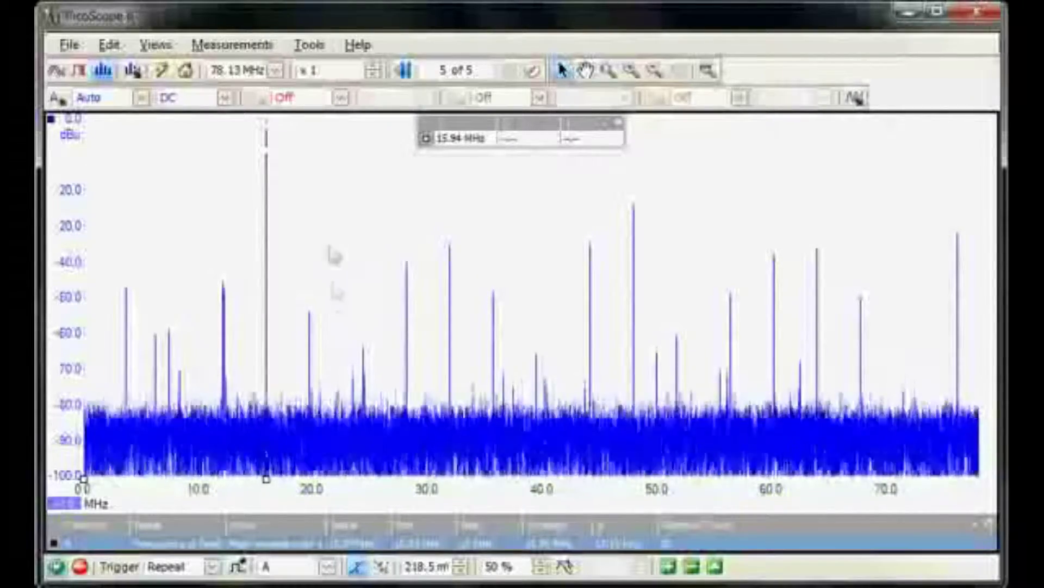
- Move the frequency ruler to 13.36 MHz and add amplitude rulers at -11.5 and -24.0 dBu
{"action": "left_click_drag", "start_coordinate": [267, 220], "coordinate": [236, 217]}
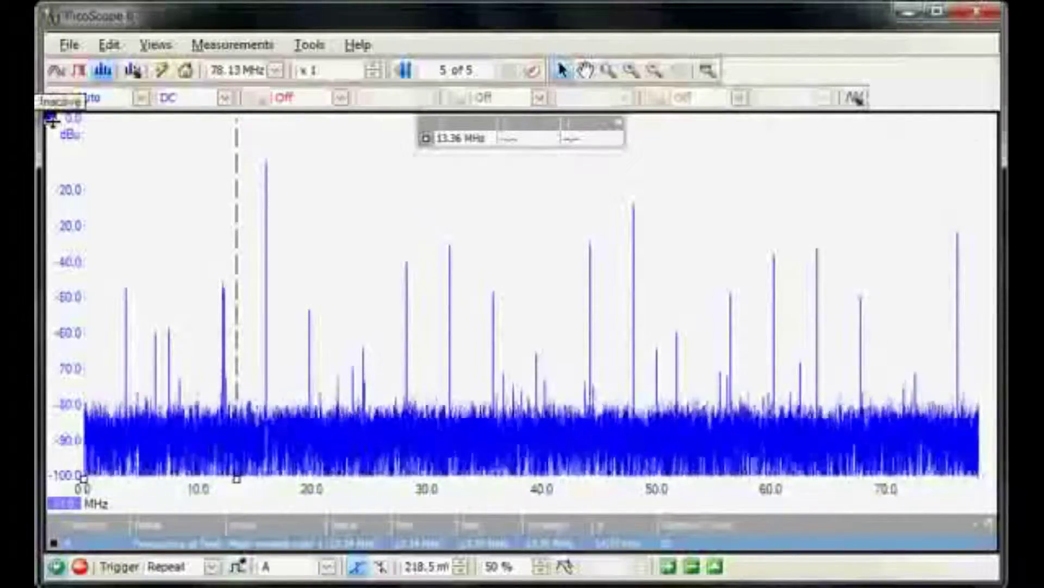
{"action": "left_click_drag", "start_coordinate": [52, 119], "coordinate": [62, 161]}
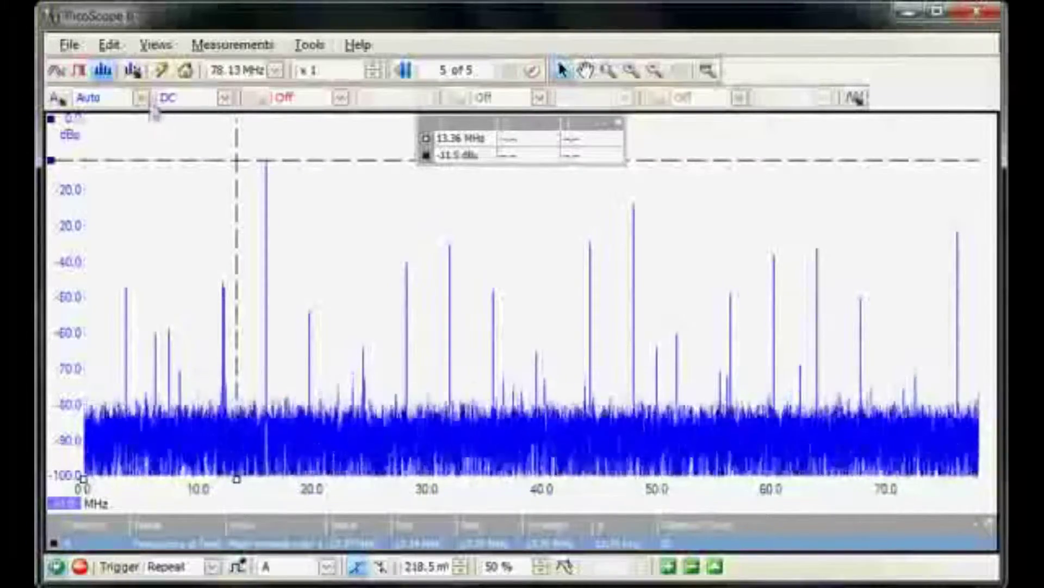
{"action": "left_click_drag", "start_coordinate": [52, 120], "coordinate": [72, 204]}
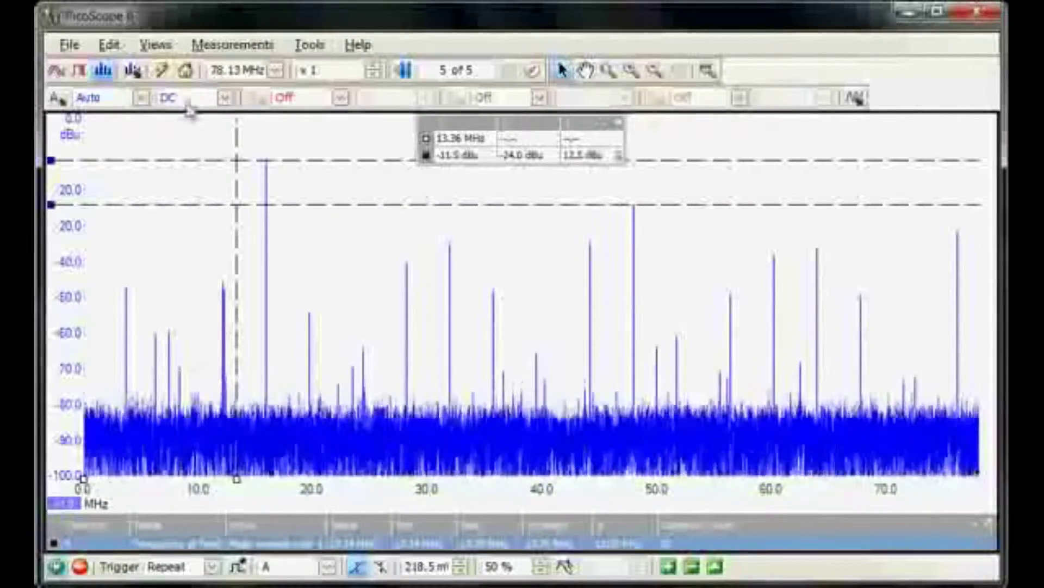
- Set the Spectrum Options logarithmic unit to dBm and apply it
{"action": "left_click", "coordinate": [132, 72]}
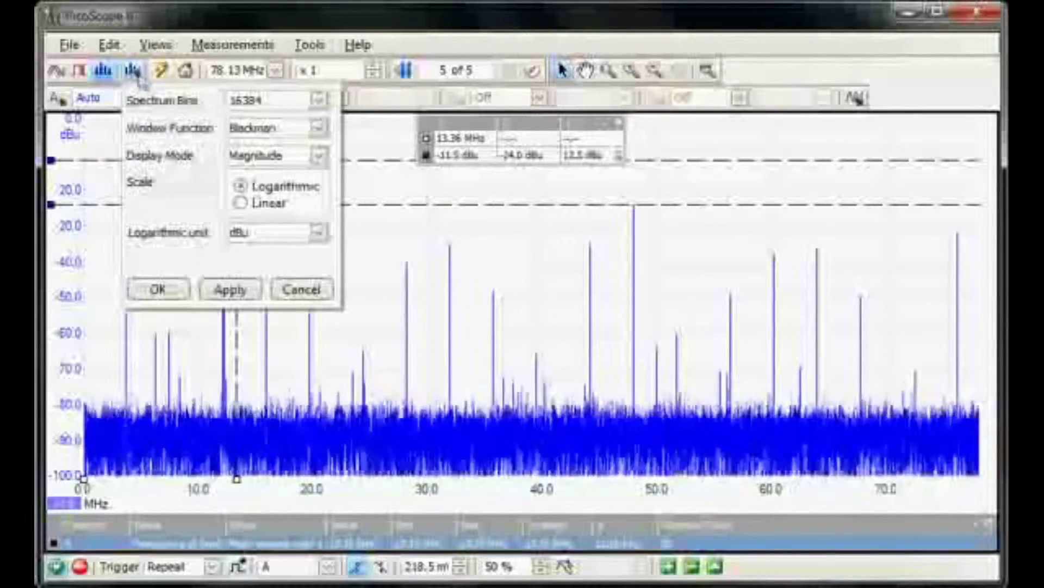
{"action": "left_click", "coordinate": [318, 232]}
{"action": "left_click", "coordinate": [276, 277]}
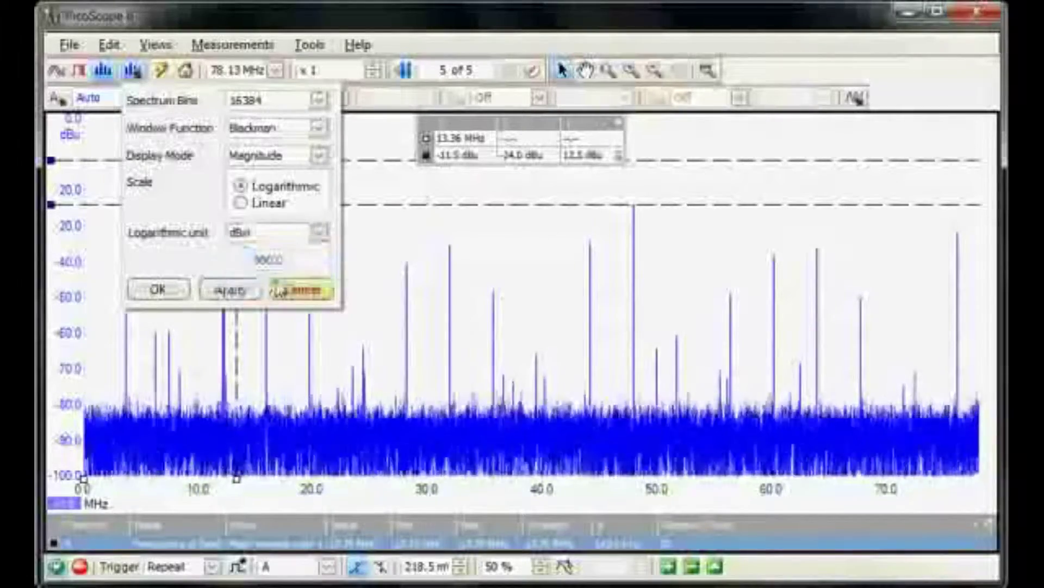
{"action": "left_click", "coordinate": [240, 291]}
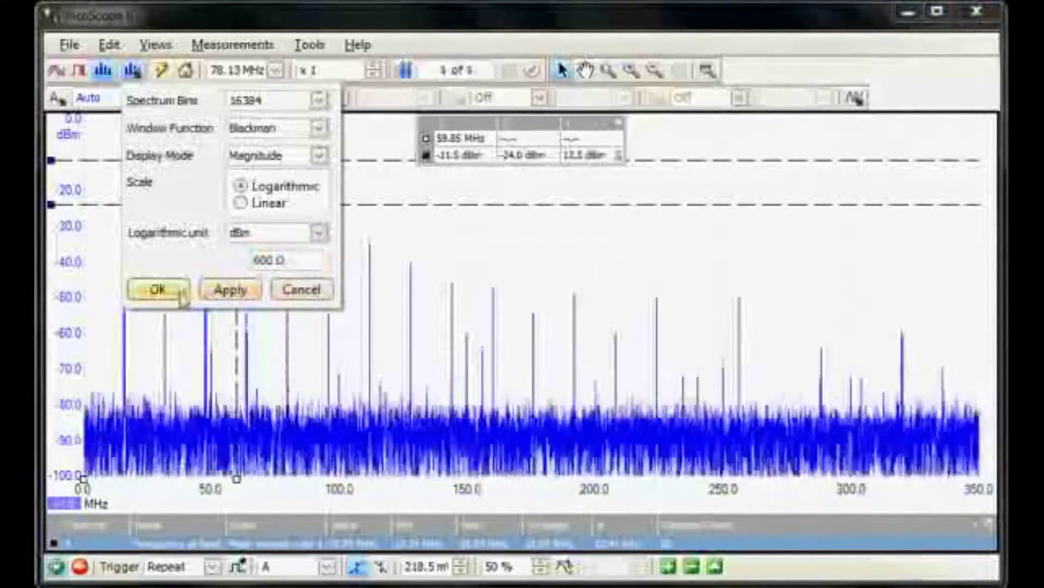
{"action": "left_click", "coordinate": [157, 289]}
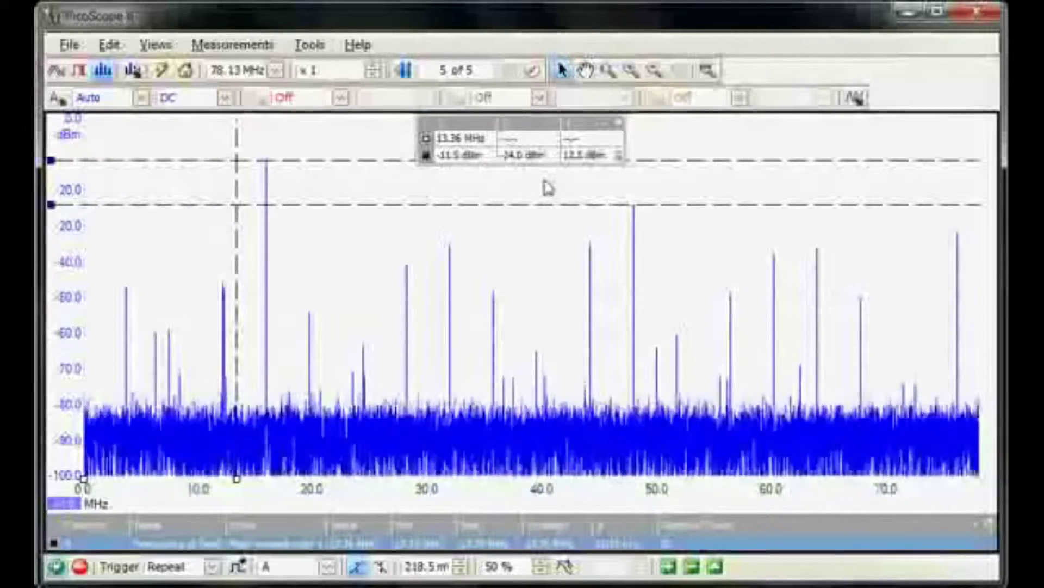
- Add an SFDR measurement over the whole trace, reading about 12.34 dBc
{"action": "left_click", "coordinate": [241, 46]}
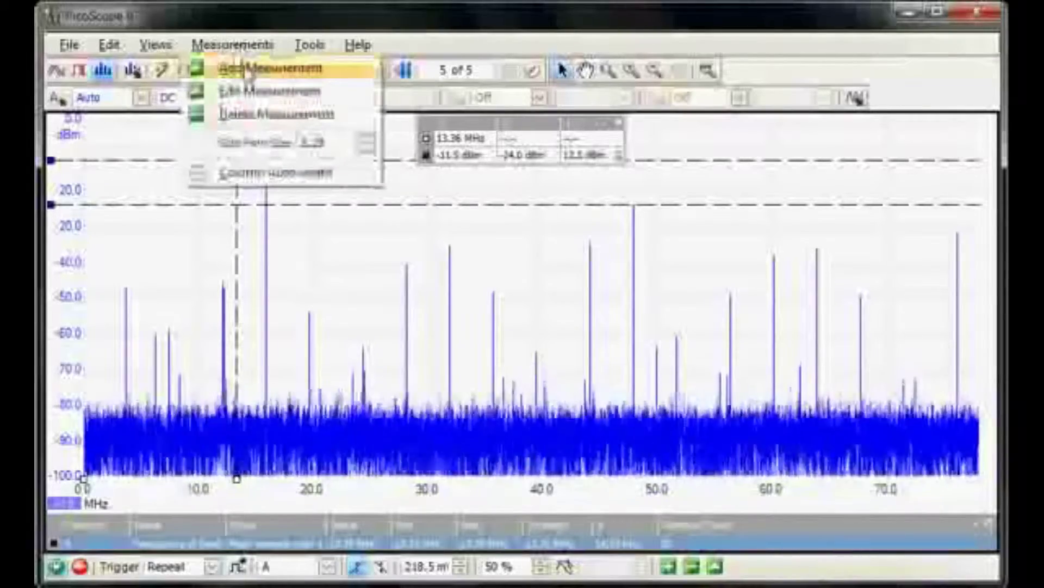
{"action": "left_click", "coordinate": [251, 70]}
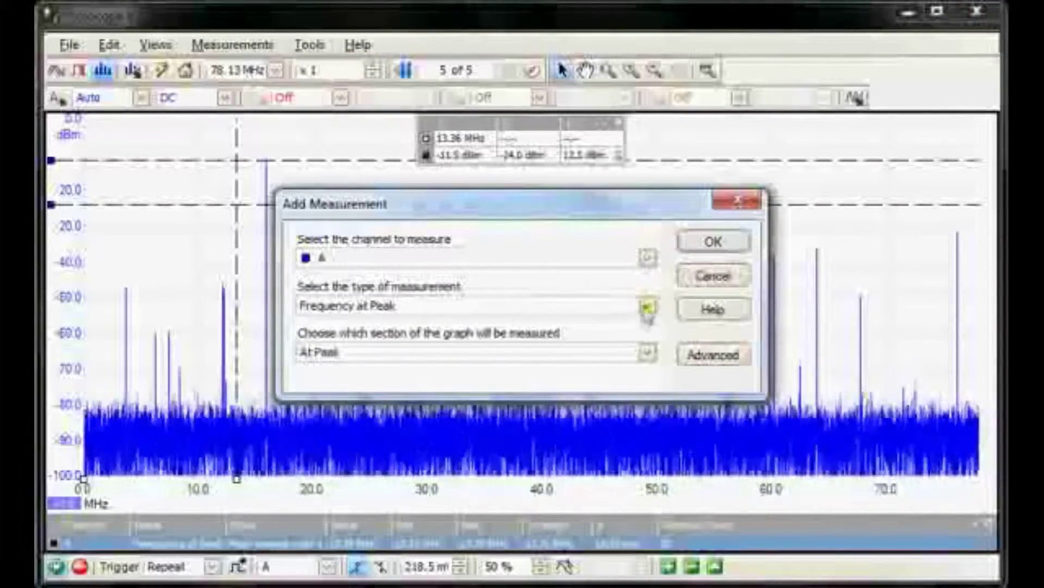
{"action": "left_click", "coordinate": [647, 307]}
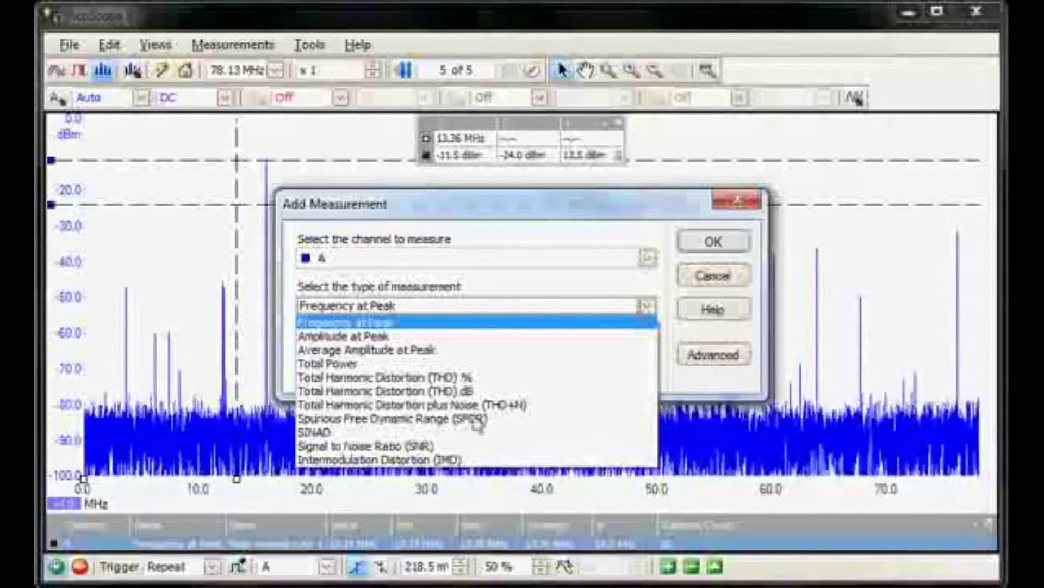
{"action": "left_click", "coordinate": [443, 420]}
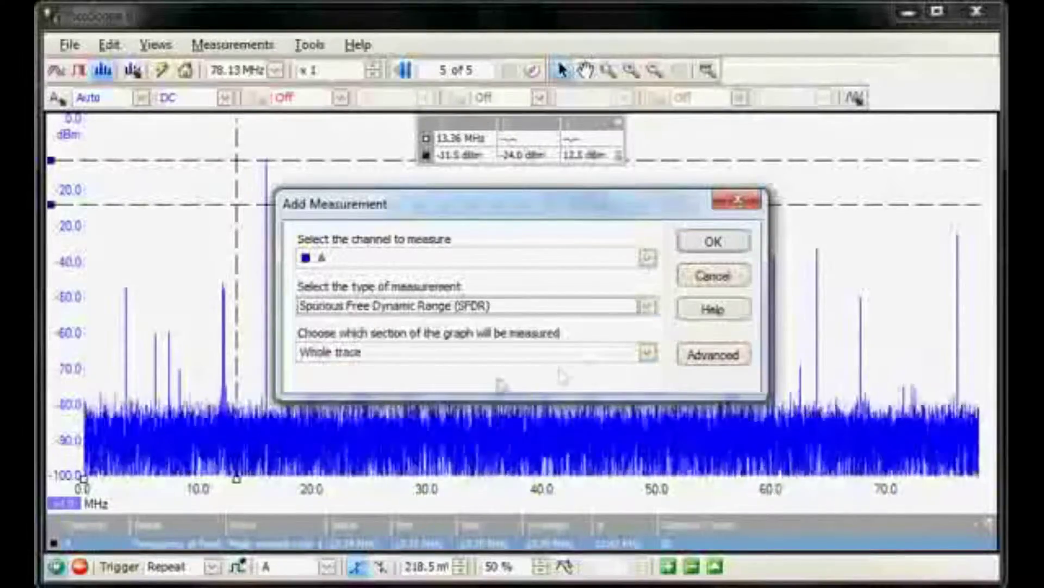
{"action": "left_click", "coordinate": [705, 246]}
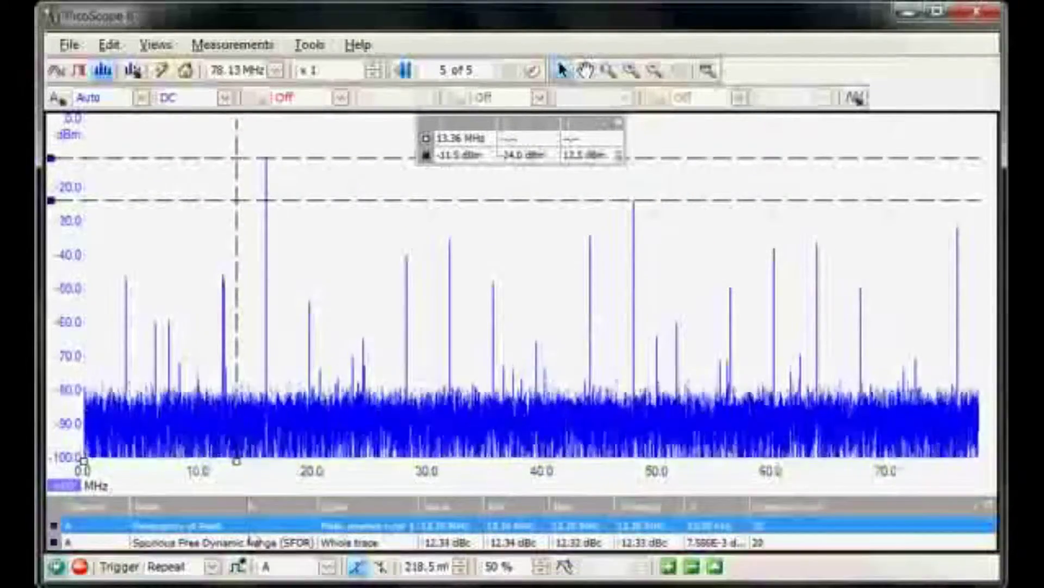
- Delete the selected Frequency at Peak measurement from the measurements table
{"action": "left_click", "coordinate": [235, 47]}
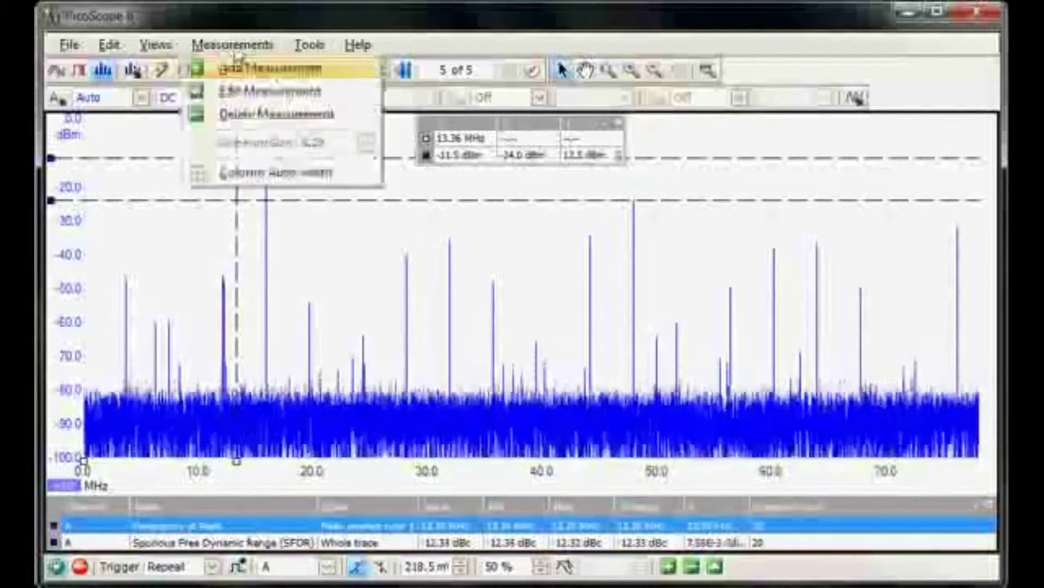
{"action": "left_click", "coordinate": [255, 115]}
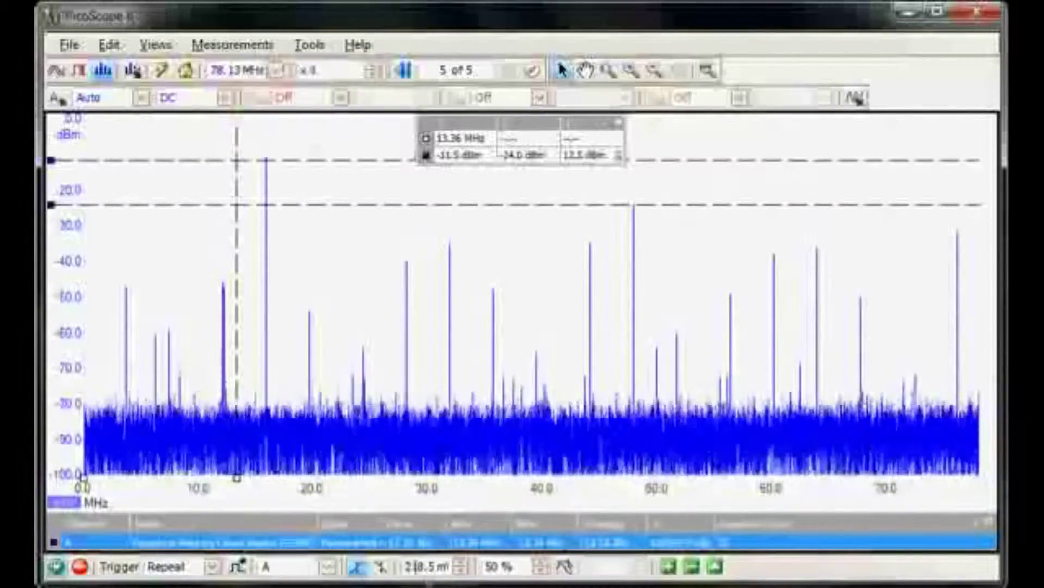